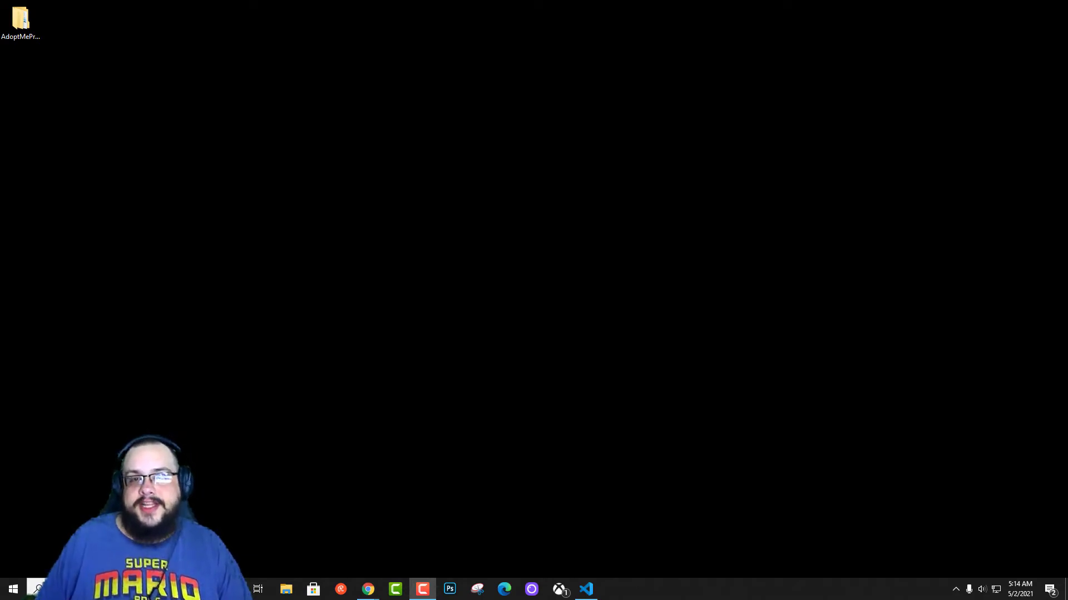
Launch the Steam client from the Start menu search and close the Steam News popup.
{"action": "left_click", "coordinate": [14, 589]}
{"action": "type", "text": "stea"}
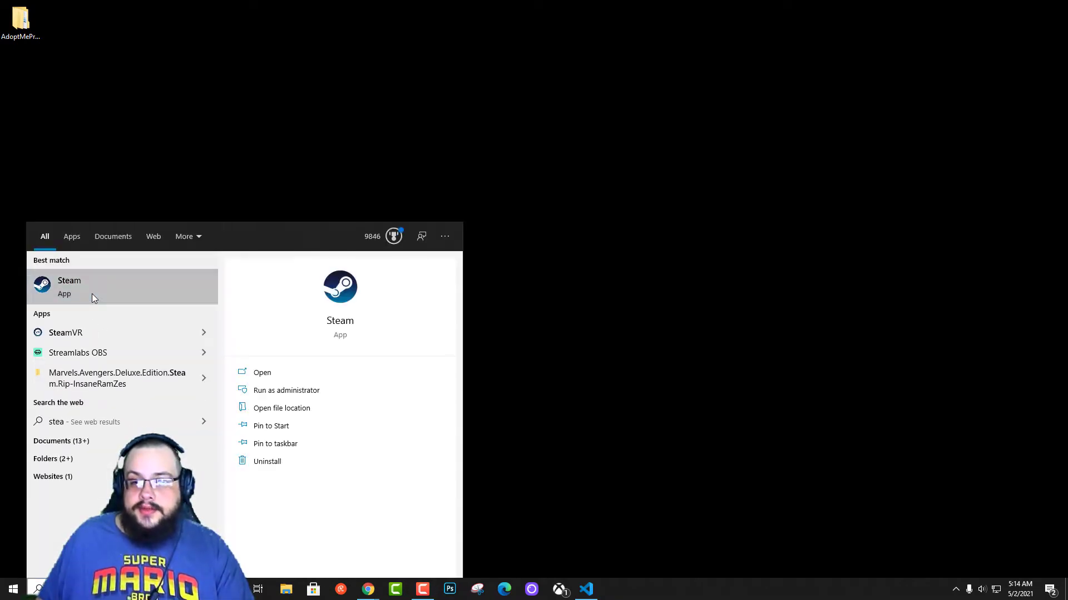
{"action": "left_click", "coordinate": [121, 291]}
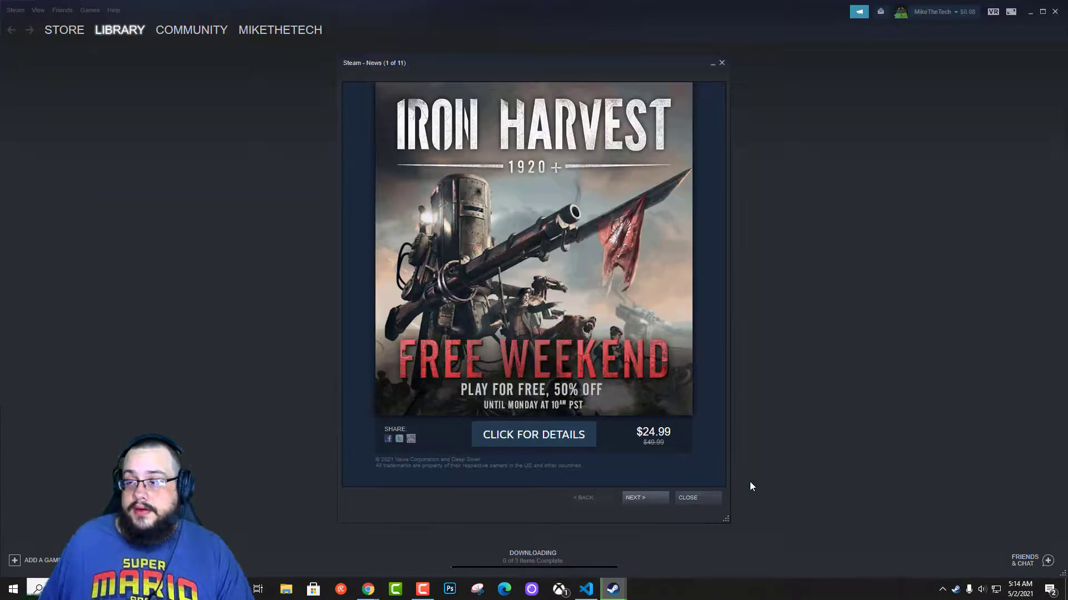
{"action": "left_click", "coordinate": [695, 499]}
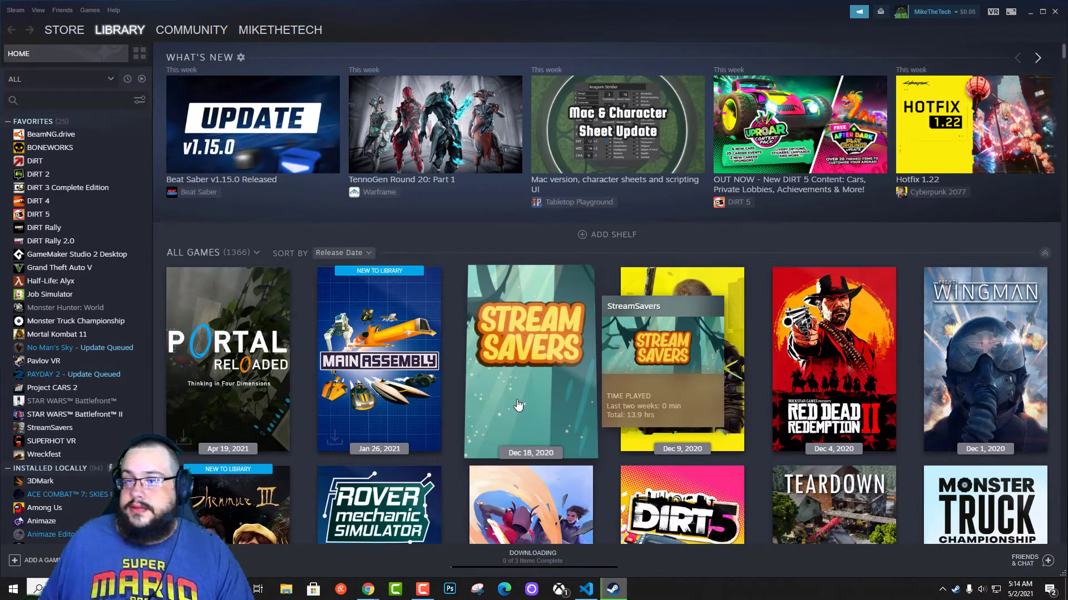
Collapse the Favorites, Installed Locally and Uncategorized lists, then open Steam Settings.
{"action": "left_click", "coordinate": [7, 122]}
{"action": "left_click", "coordinate": [7, 135]}
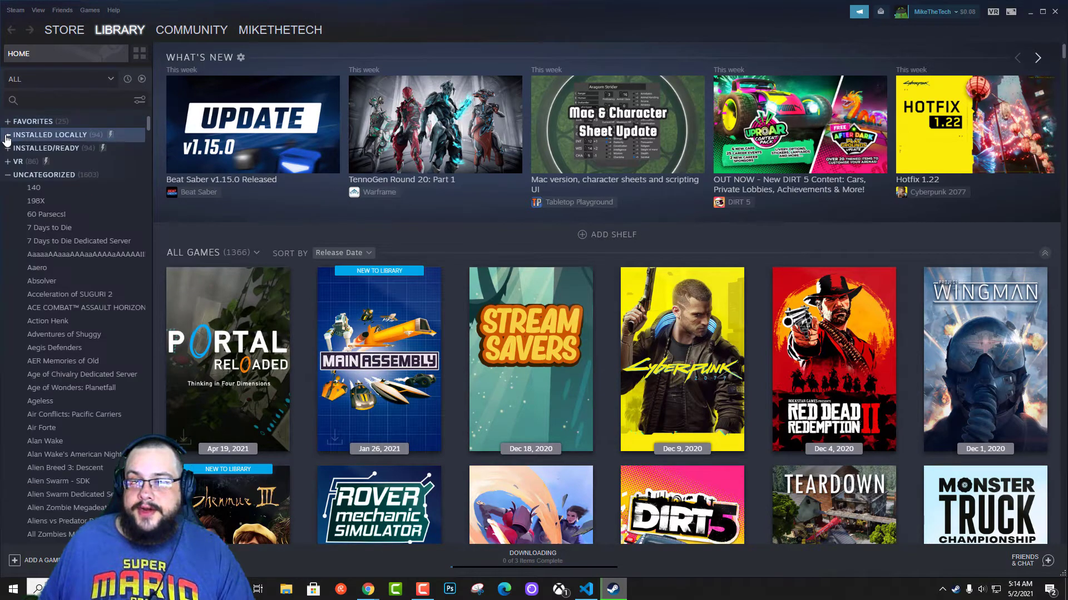
{"action": "left_click", "coordinate": [7, 175]}
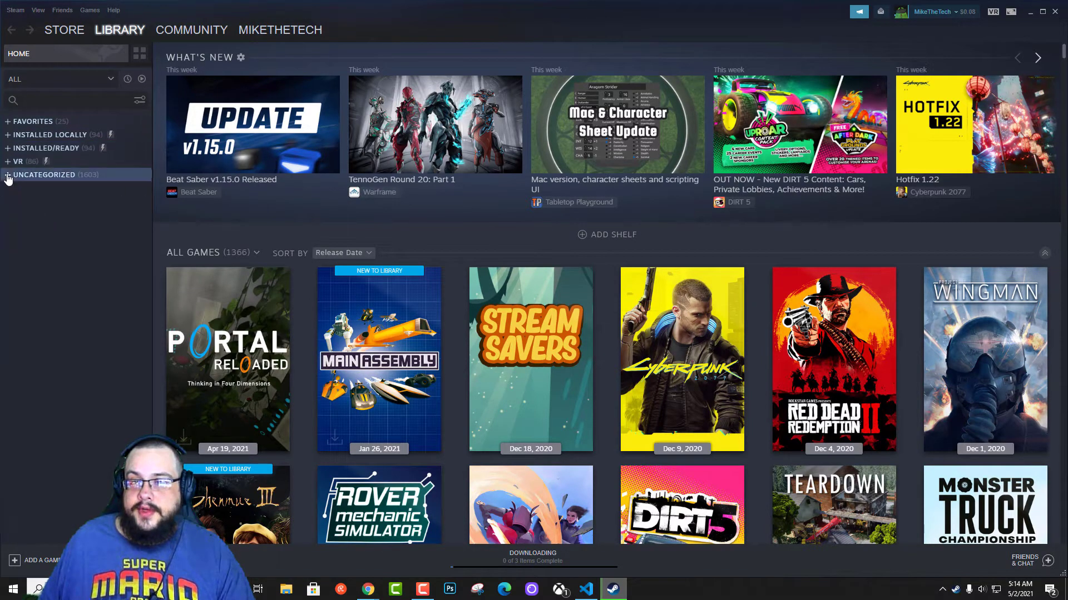
{"action": "left_click", "coordinate": [12, 10]}
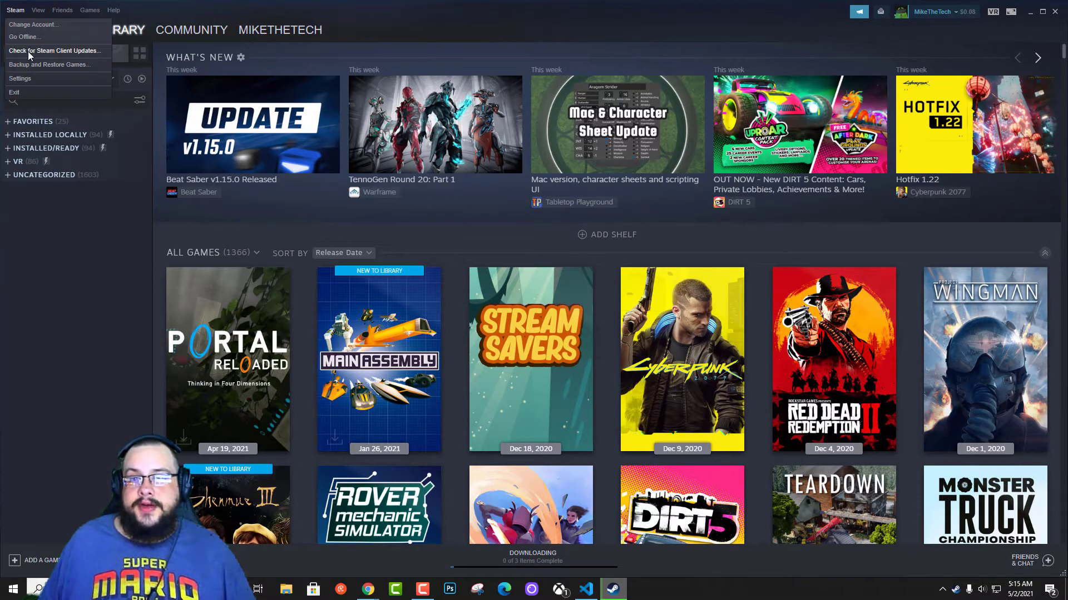
{"action": "left_click", "coordinate": [37, 79]}
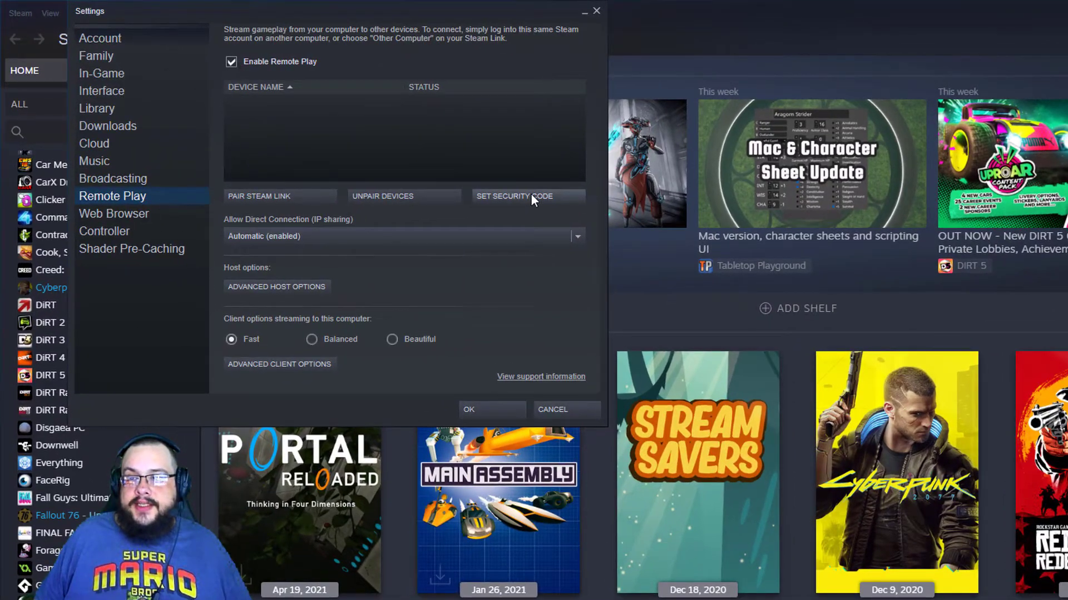
Set a four-digit Steam Link security PIN, entering it in both fields.
{"action": "left_click", "coordinate": [530, 195]}
{"action": "type", "text": "1"}
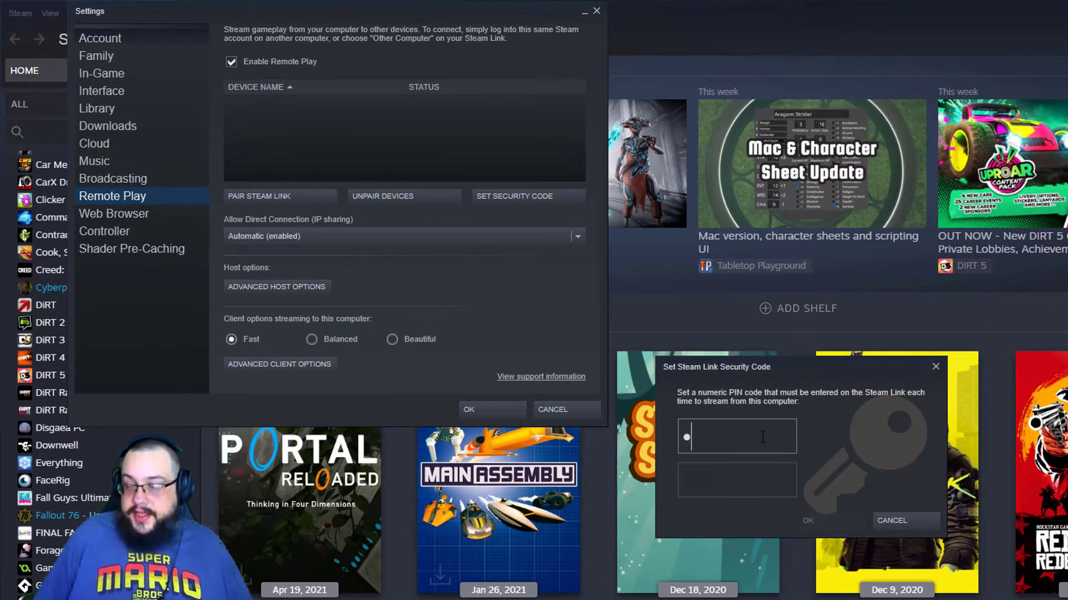
{"action": "type", "text": "234"}
{"action": "key", "text": "Tab"}
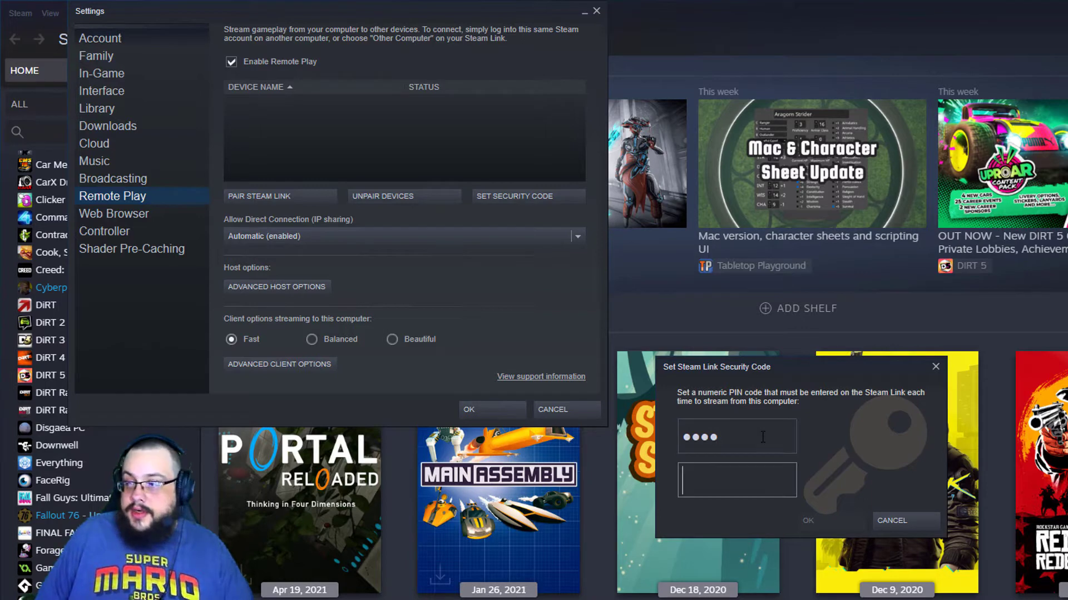
{"action": "type", "text": "1234"}
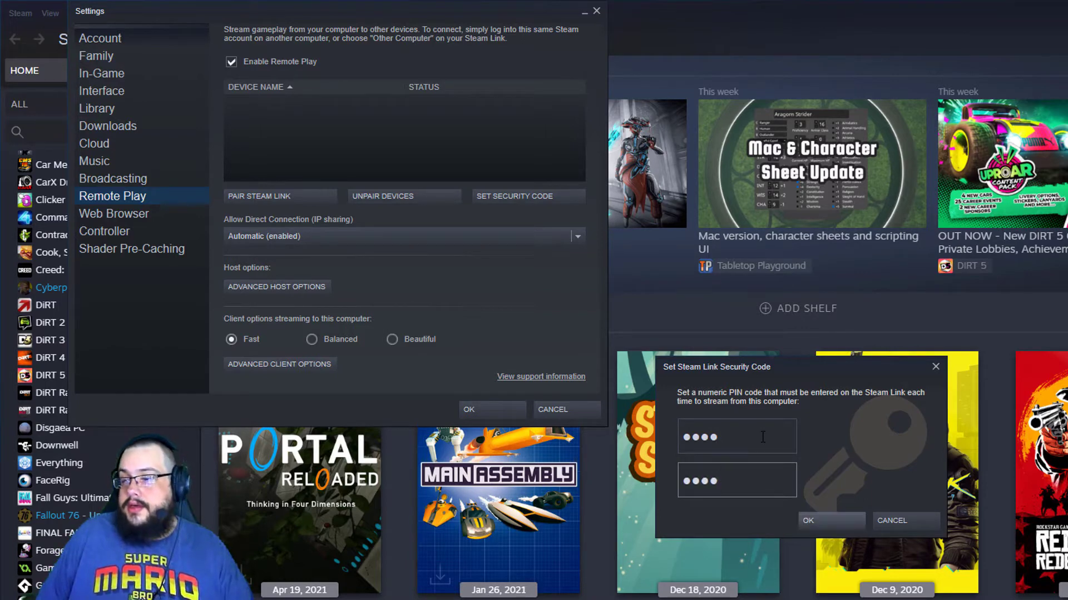
{"action": "key", "text": "Return"}
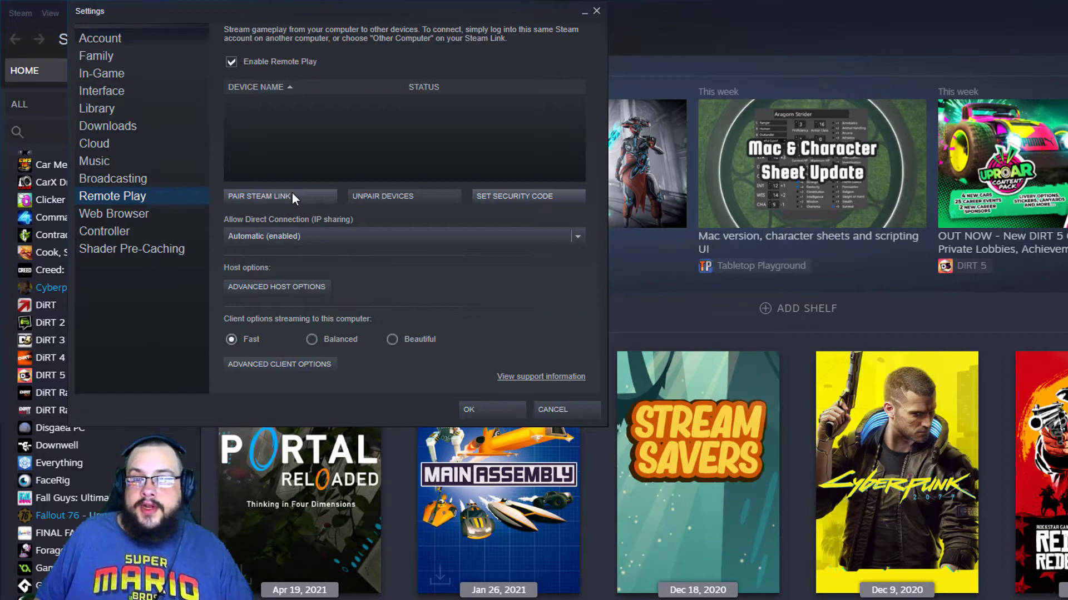
Pair the iPhone's Steam Link by entering its authorization code in the pairing prompt.
{"action": "left_click", "coordinate": [292, 196]}
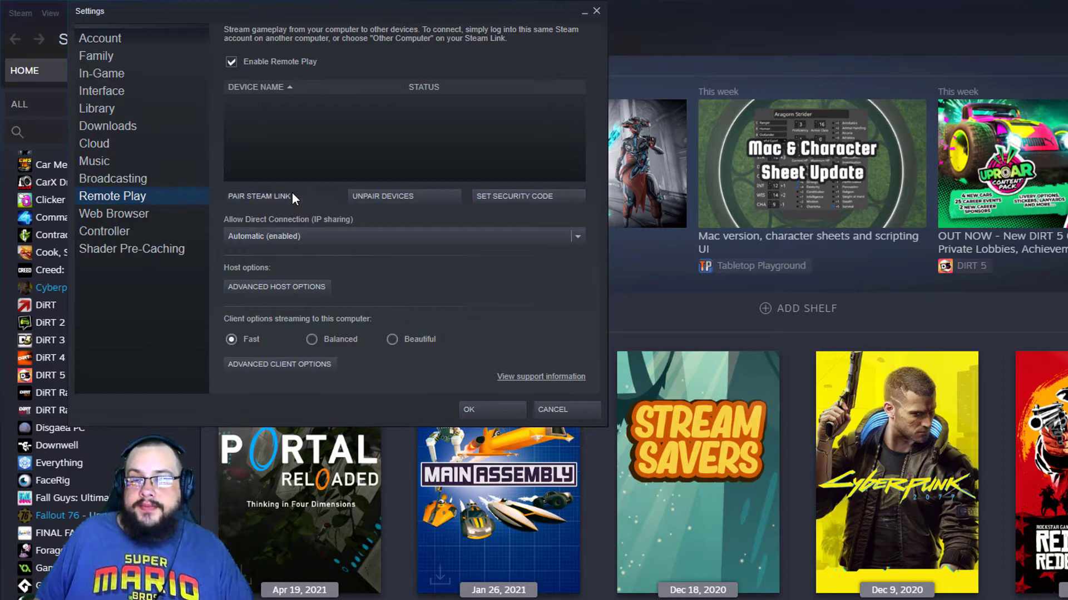
{"action": "left_click_drag", "start_coordinate": [716, 380], "coordinate": [406, 141]}
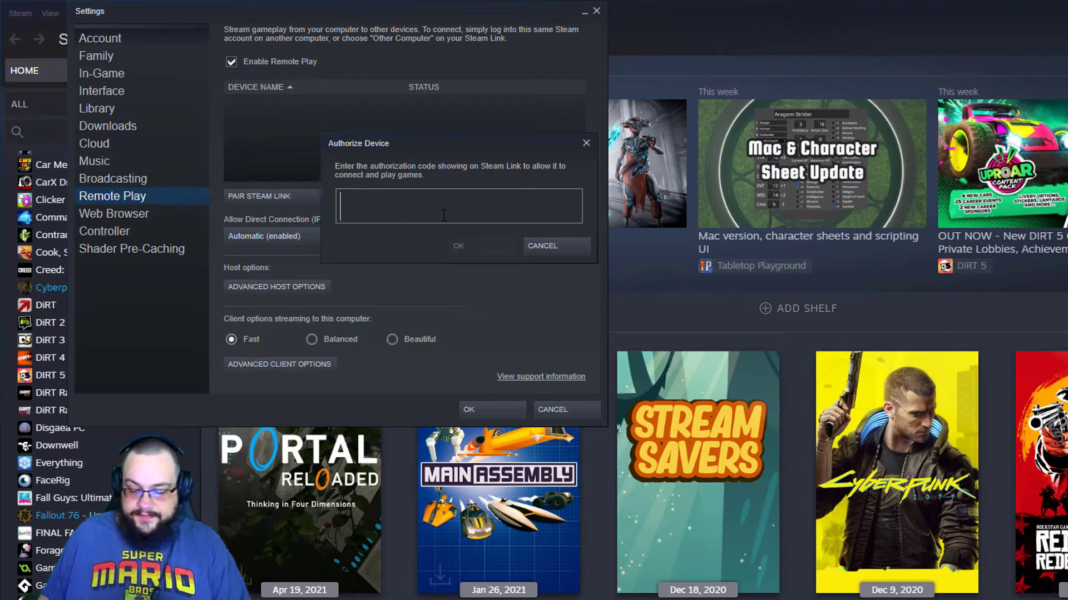
{"action": "type", "text": "5150"}
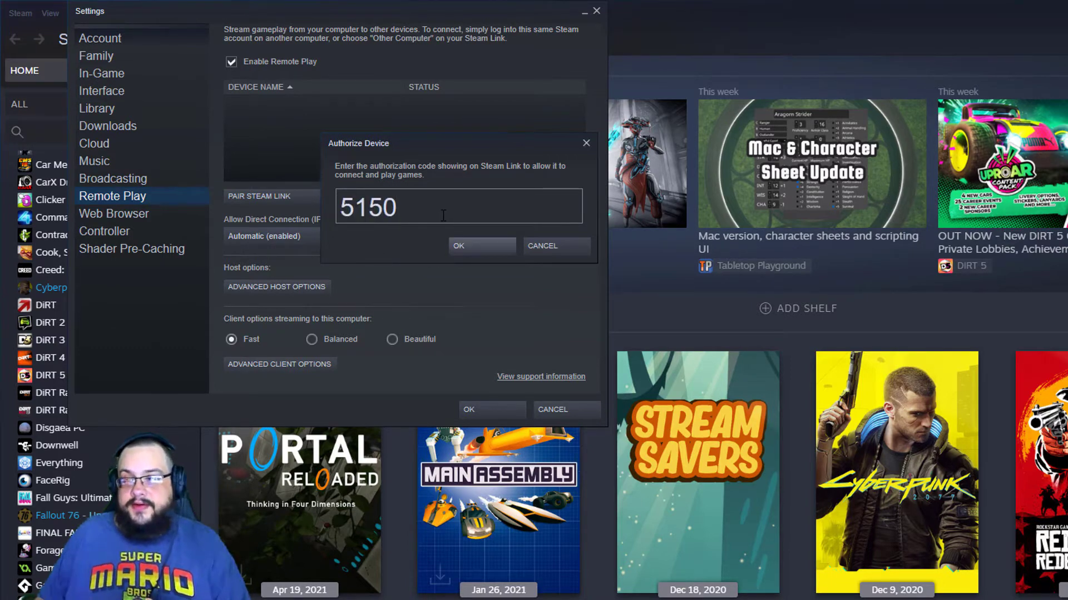
{"action": "left_click", "coordinate": [476, 250]}
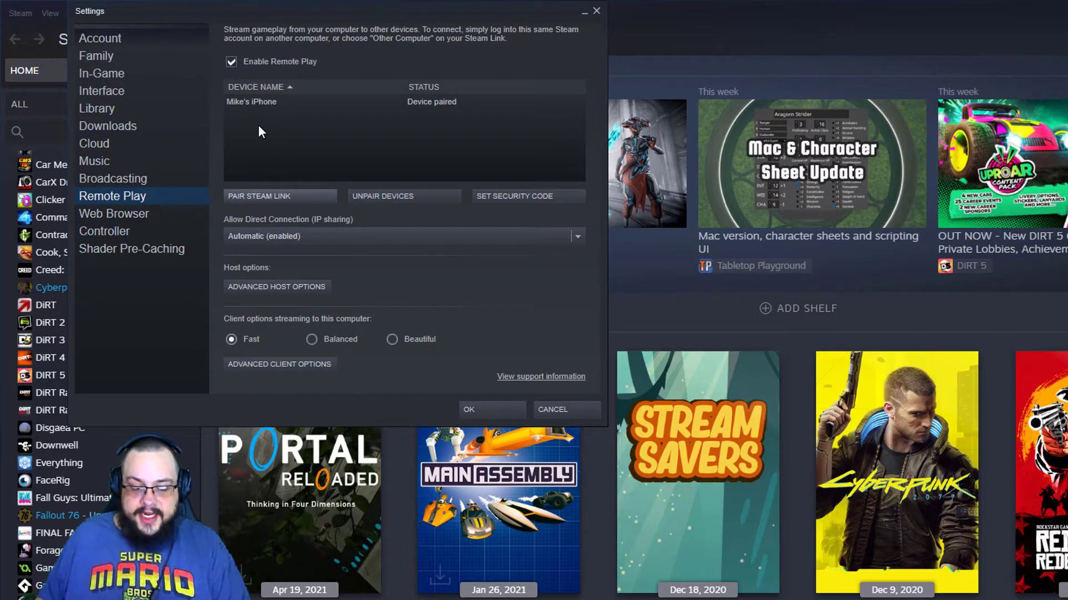
Set Allow Direct Connection (IP sharing) to My Devices.
{"action": "left_click", "coordinate": [311, 234]}
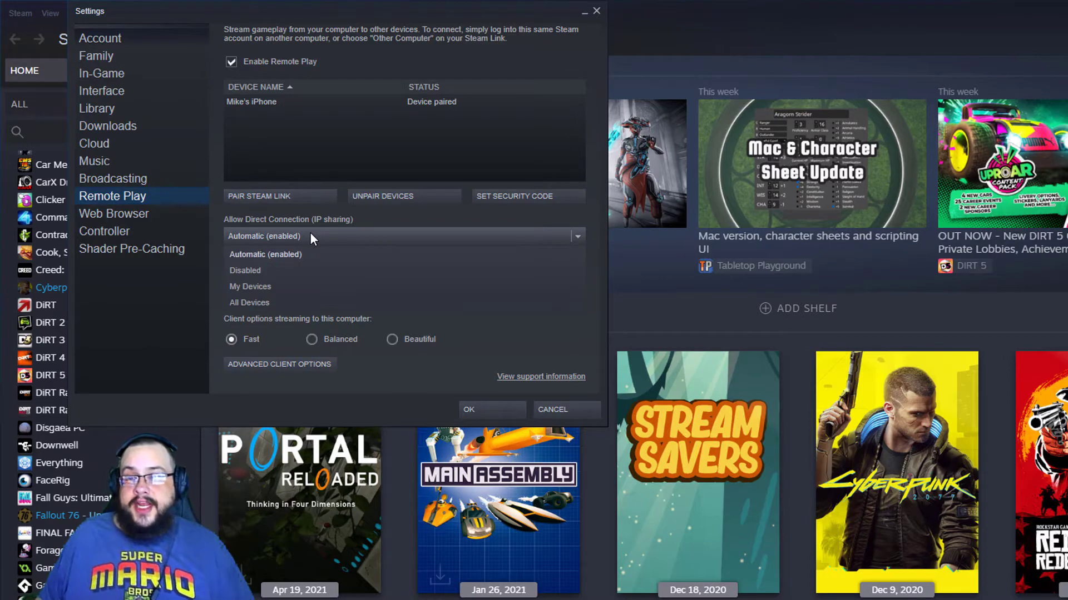
{"action": "left_click", "coordinate": [272, 285]}
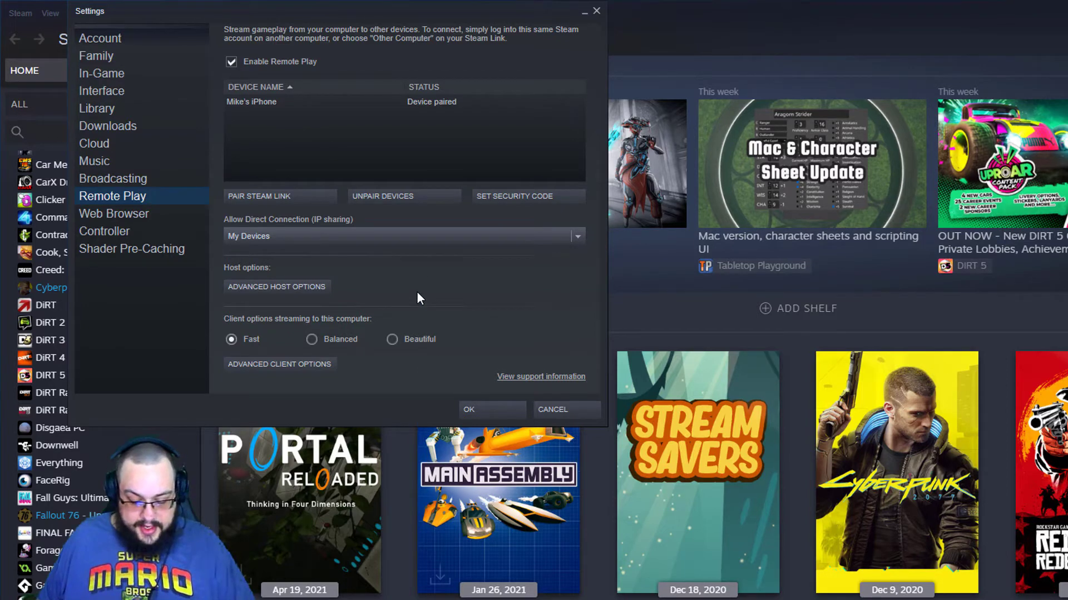
Turn off Play audio on host in Advanced Host Options.
{"action": "left_click", "coordinate": [285, 287]}
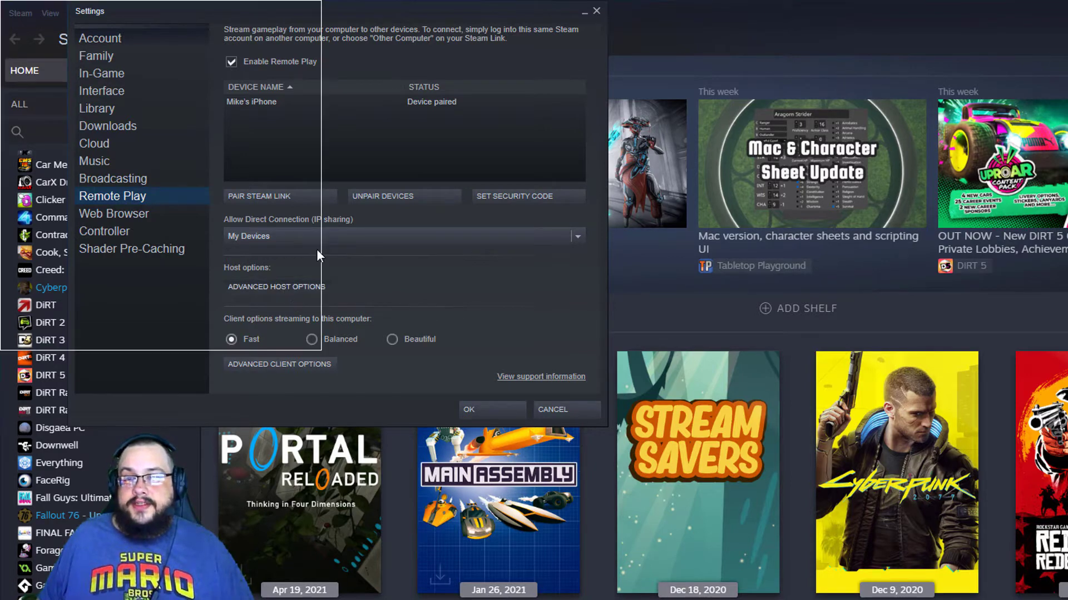
{"action": "left_click_drag", "start_coordinate": [680, 214], "coordinate": [531, 106]}
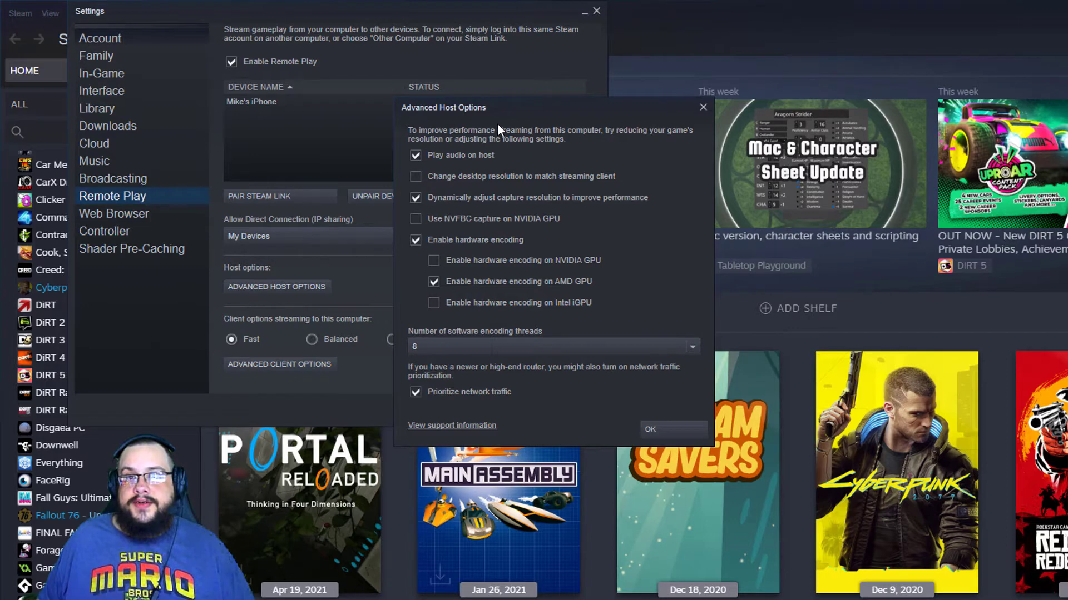
{"action": "left_click", "coordinate": [457, 156]}
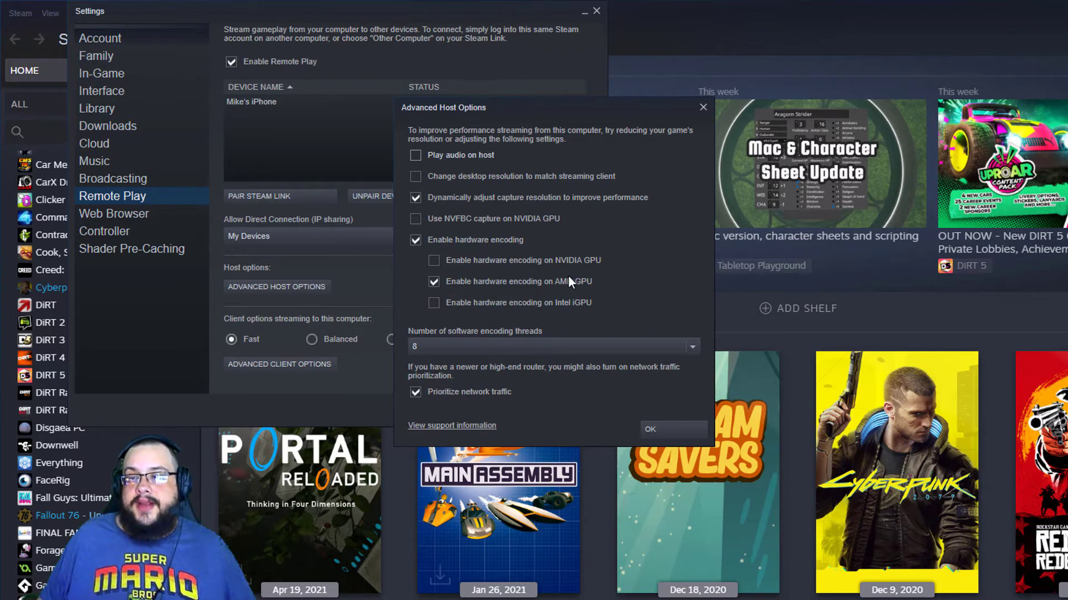
Keep software encoding threads at 8 and confirm the Advanced Host Options.
{"action": "left_click", "coordinate": [489, 349]}
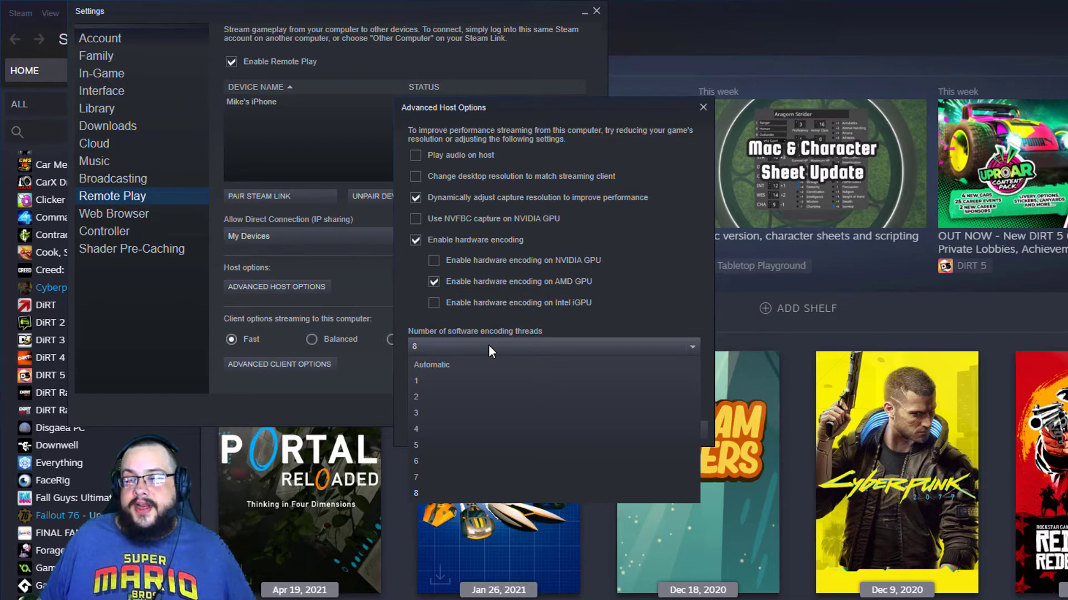
{"action": "left_click", "coordinate": [489, 343]}
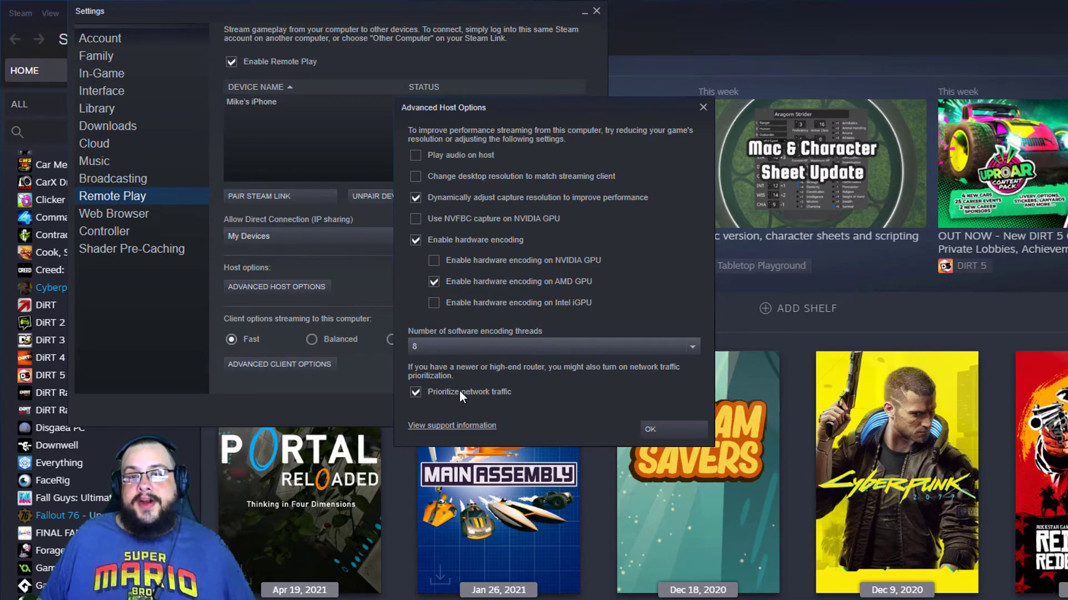
{"action": "left_click", "coordinate": [673, 427]}
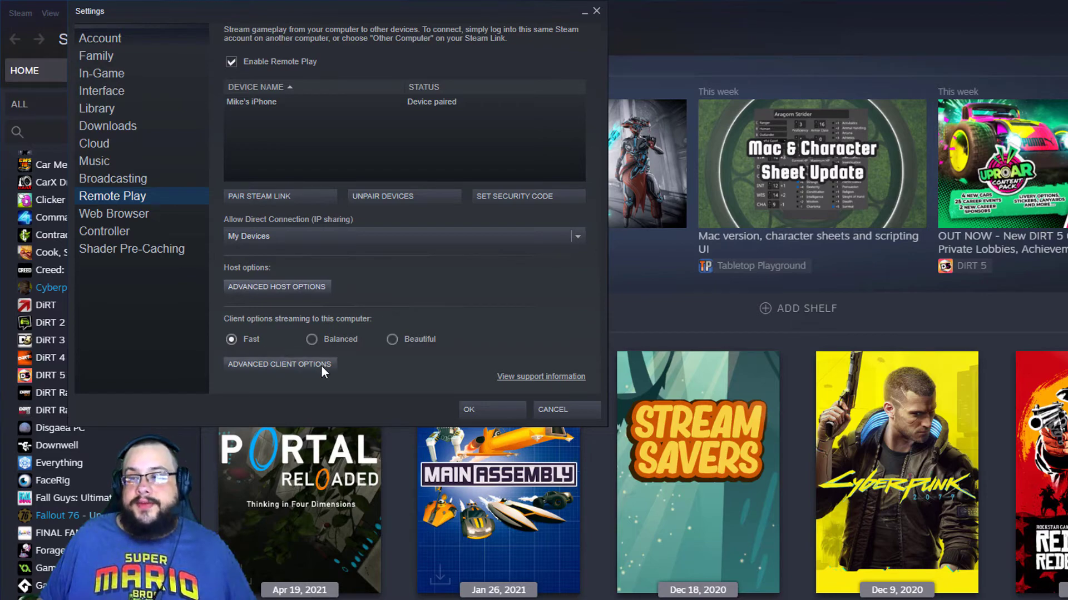
Save and close the Steam Settings window with OK.
{"action": "left_click", "coordinate": [481, 412]}
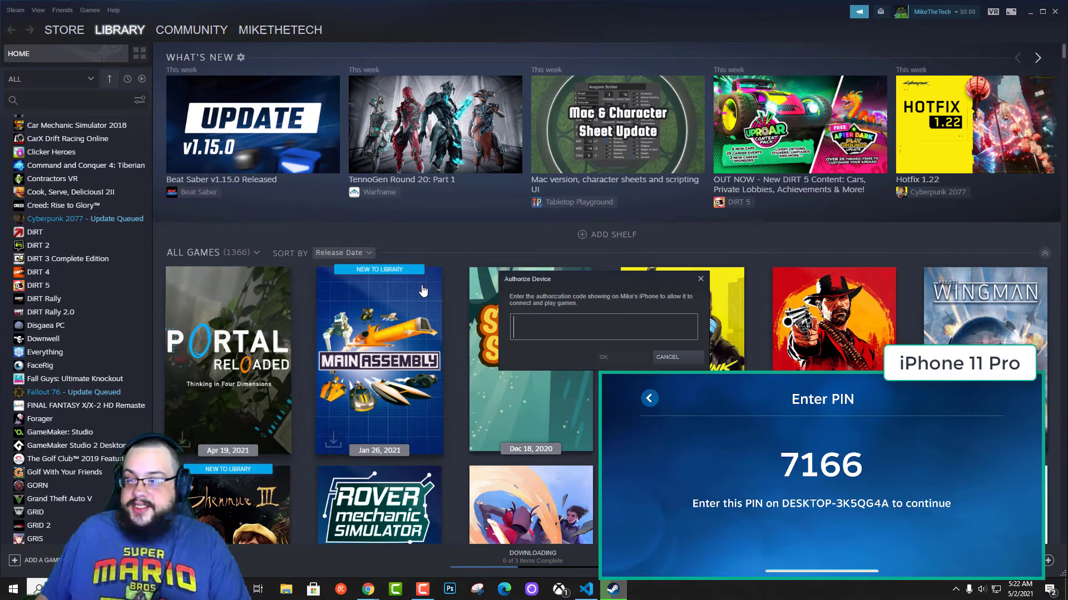
Enter the PIN shown on the iPhone into the Authorize Device dialog and submit it.
{"action": "type", "text": "71"}
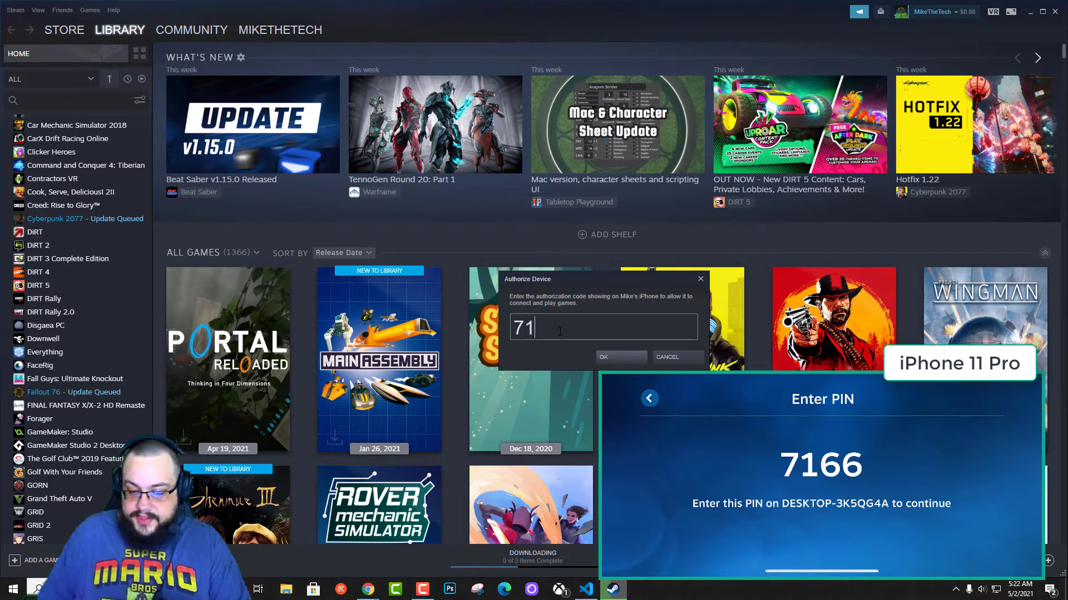
{"action": "type", "text": "66"}
{"action": "key", "text": "Return"}
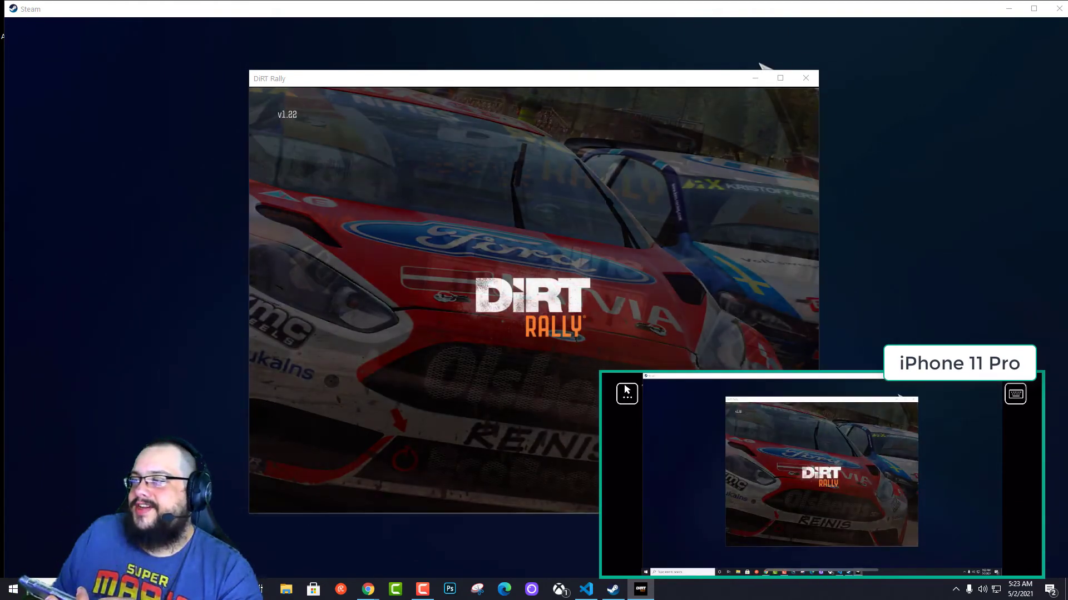
Maximize the DiRT Rally window showing its title screen.
{"action": "left_click", "coordinate": [780, 78]}
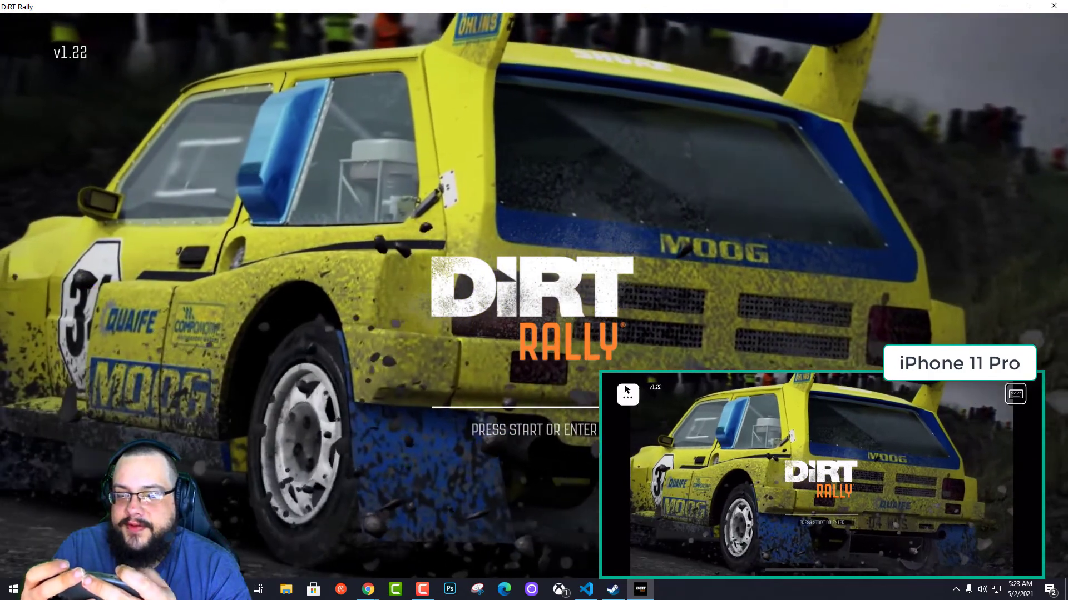
Enable the iPhone Steam Link touch controller via its overlay, then pass DiRT Rally's Press Start screen.
{"action": "left_click", "coordinate": [627, 391]}
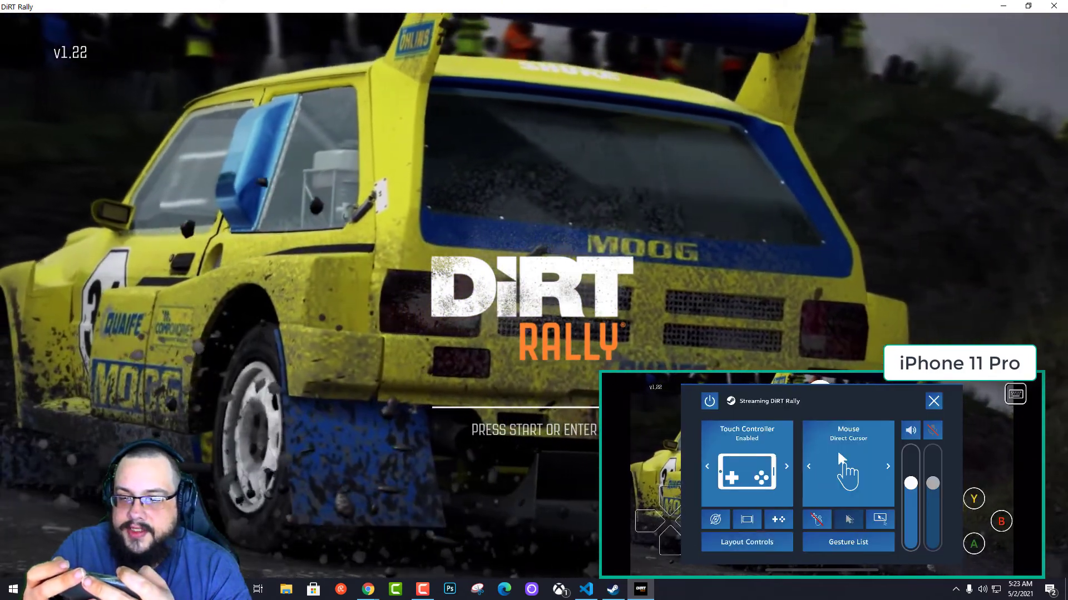
{"action": "left_click", "coordinate": [933, 401]}
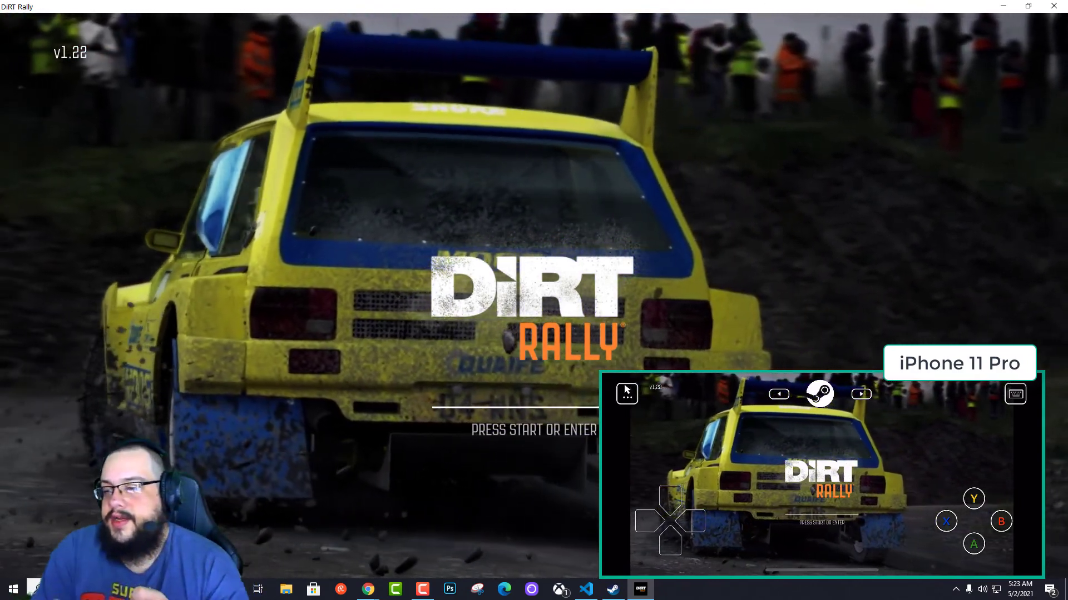
{"action": "key", "text": "Return"}
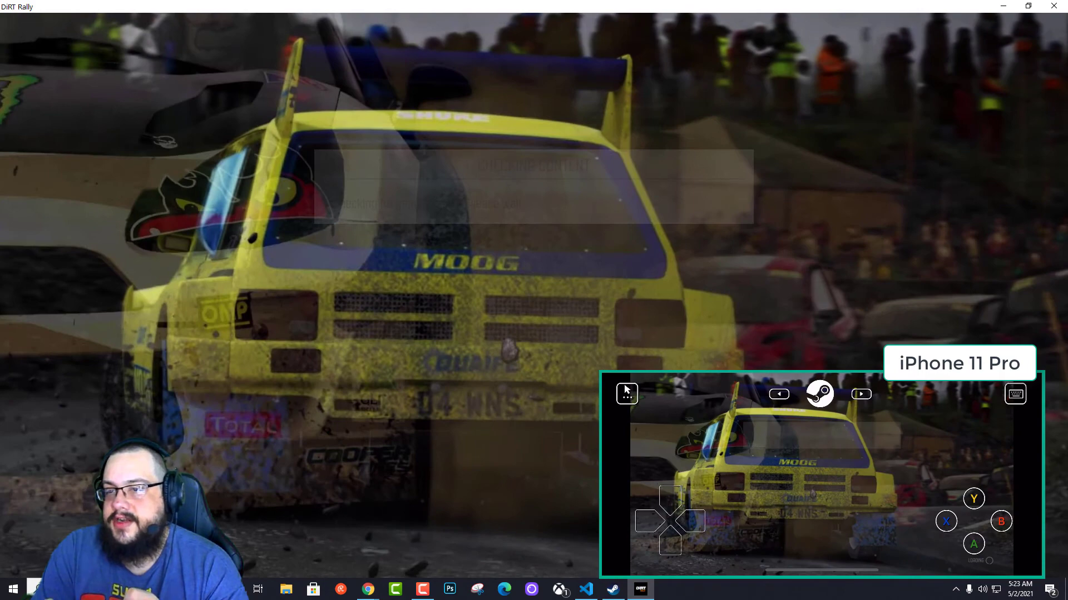